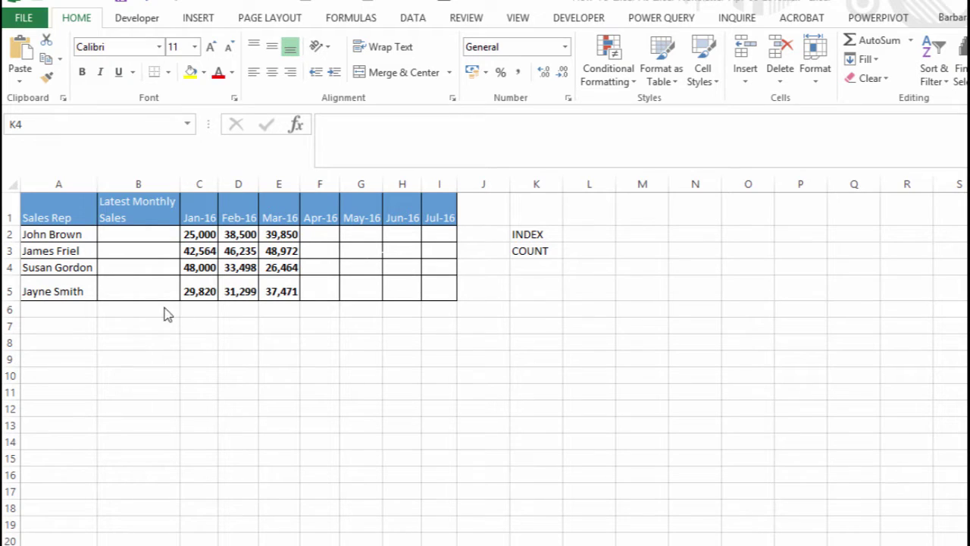
Inspect John Brown's monthly figures in row 2 and the empty Latest Monthly Sales column.
{"action": "left_click", "coordinate": [149, 231]}
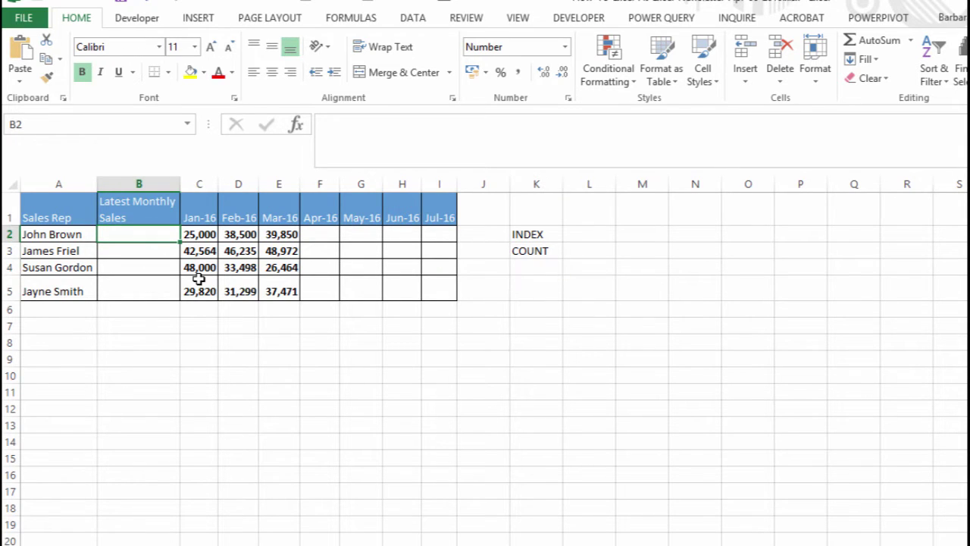
{"action": "key", "text": "Right"}
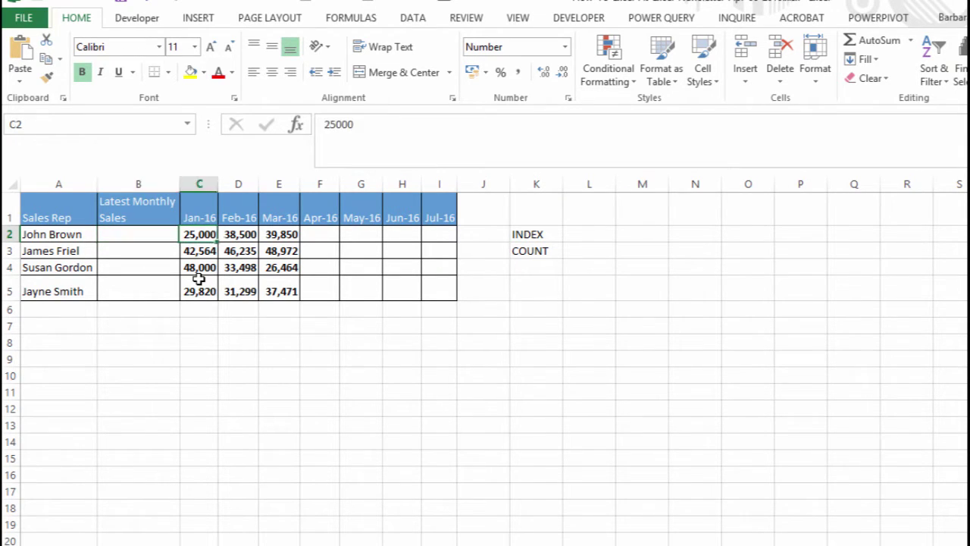
{"action": "key", "text": "Right"}
{"action": "key", "text": "Right"}
{"action": "key", "text": "Right"}
{"action": "key", "text": "Left"}
{"action": "key", "text": "Left"}
{"action": "key", "text": "Left"}
{"action": "key", "text": "Left"}
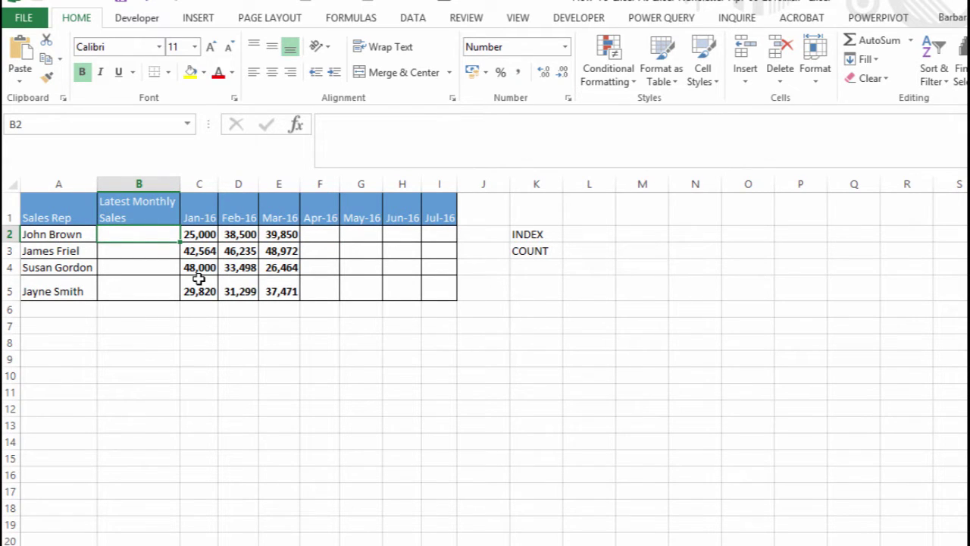
{"action": "key", "text": "Right"}
{"action": "key", "text": "Right"}
{"action": "key", "text": "Left"}
{"action": "key", "text": "Left"}
{"action": "key", "text": "Right"}
{"action": "key", "text": "Right"}
{"action": "key", "text": "Right"}
{"action": "key", "text": "Right"}
{"action": "key", "text": "Right"}
{"action": "key", "text": "Left"}
{"action": "key", "text": "Left"}
{"action": "key", "text": "Left"}
{"action": "key", "text": "Left"}
{"action": "key", "text": "Left"}
{"action": "key", "text": "Down"}
{"action": "key", "text": "Up"}
{"action": "key", "text": "Up"}
{"action": "key", "text": "Down"}
{"action": "key", "text": "Down"}
{"action": "key", "text": "Down"}
{"action": "key", "text": "Down"}
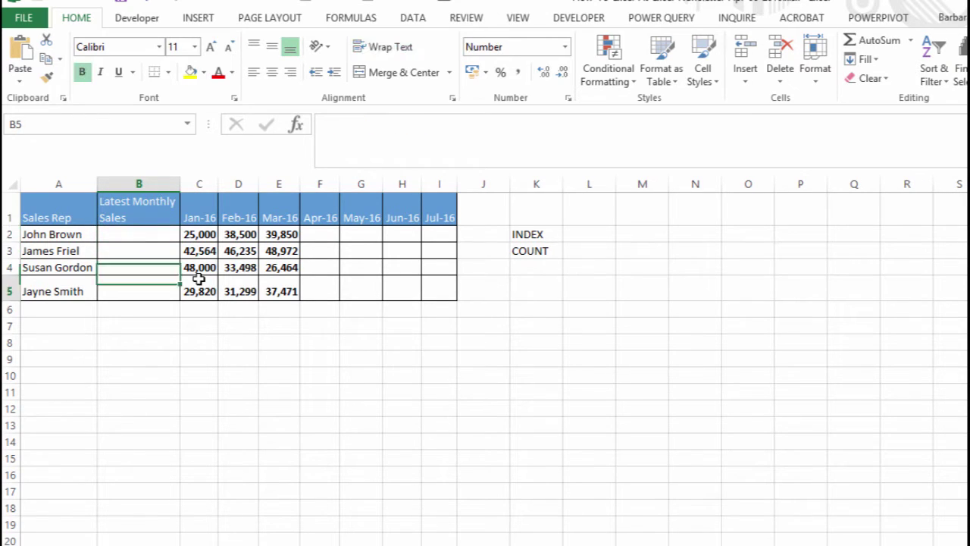
{"action": "key", "text": "Up"}
{"action": "key", "text": "Up"}
{"action": "key", "text": "Up"}
{"action": "key", "text": "Up"}
{"action": "key", "text": "Down"}
{"action": "key", "text": "Right"}
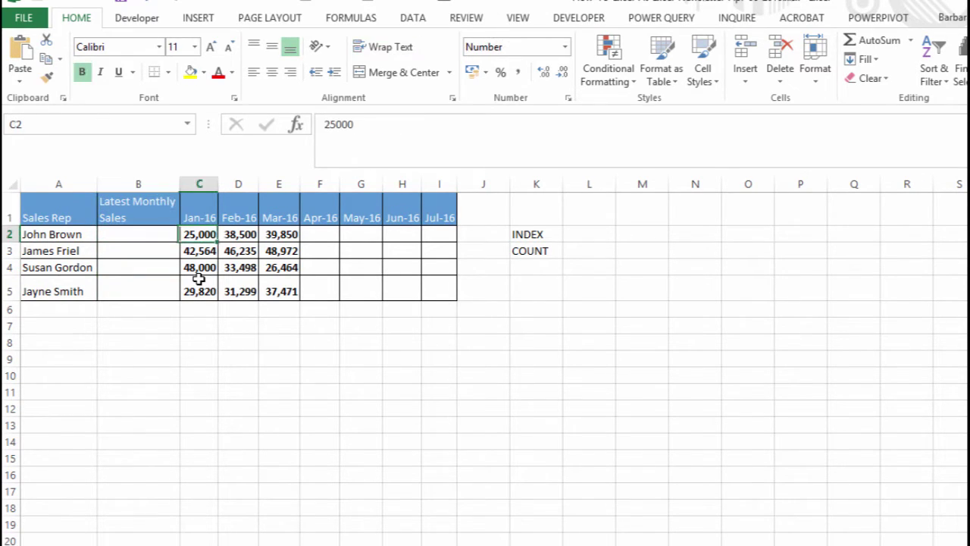
{"action": "key", "text": "Right"}
{"action": "key", "text": "Right"}
{"action": "key", "text": "Right"}
{"action": "key", "text": "Right"}
{"action": "key", "text": "Right"}
{"action": "key", "text": "Right"}
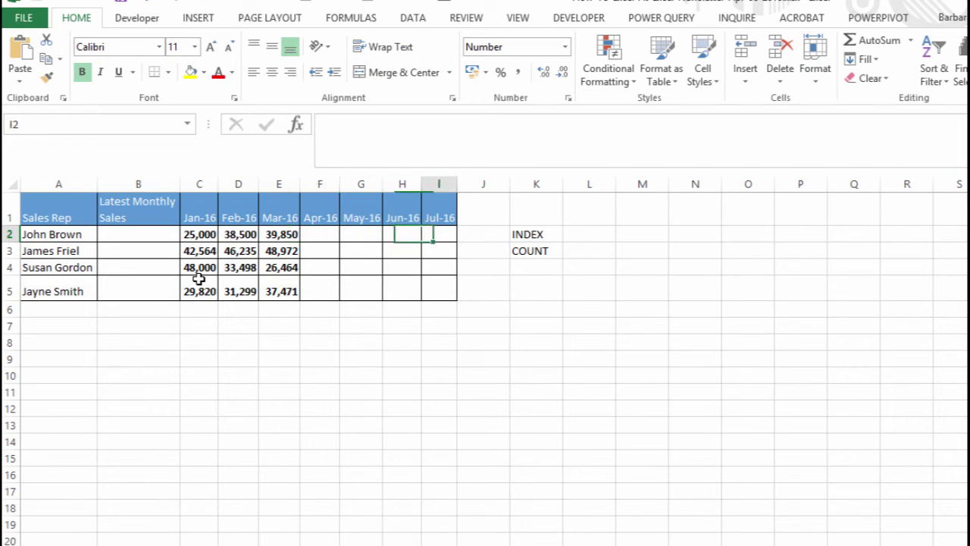
{"action": "key", "text": "Right"}
{"action": "key", "text": "Left"}
{"action": "key", "text": "Left"}
{"action": "key", "text": "Left"}
{"action": "key", "text": "Left"}
{"action": "key", "text": "Left"}
{"action": "key", "text": "Left"}
{"action": "key", "text": "Left"}
{"action": "key", "text": "Left"}
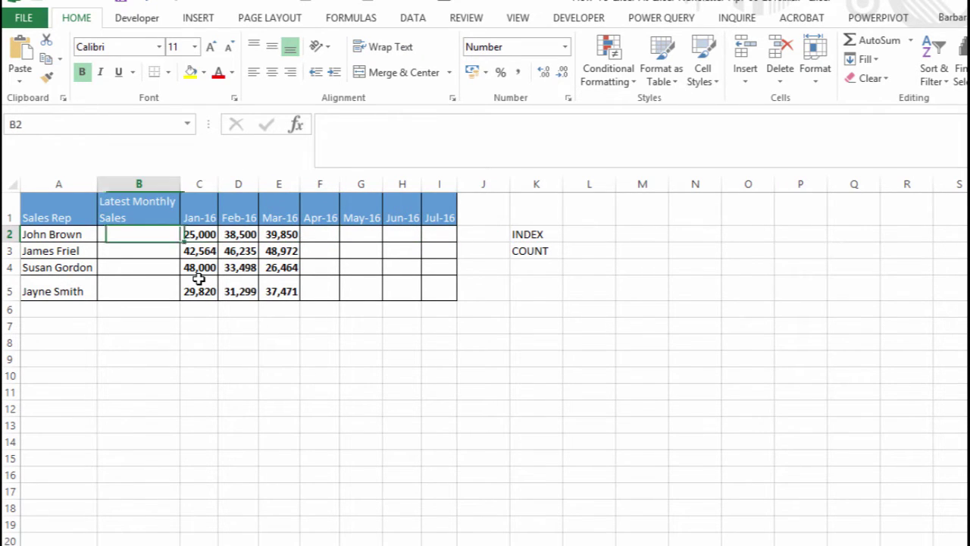
{"action": "key", "text": "Right"}
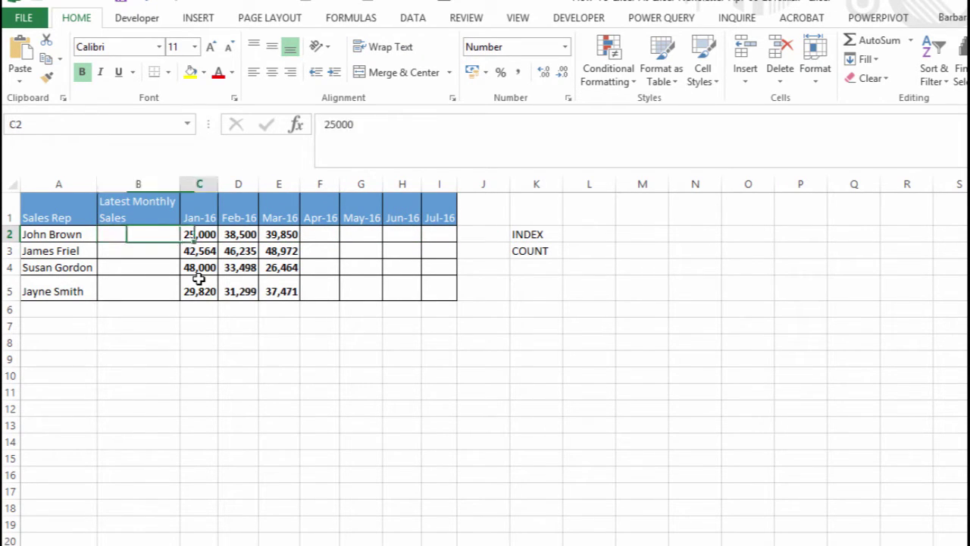
{"action": "key", "text": "Right"}
{"action": "key", "text": "Right"}
{"action": "key", "text": "Right"}
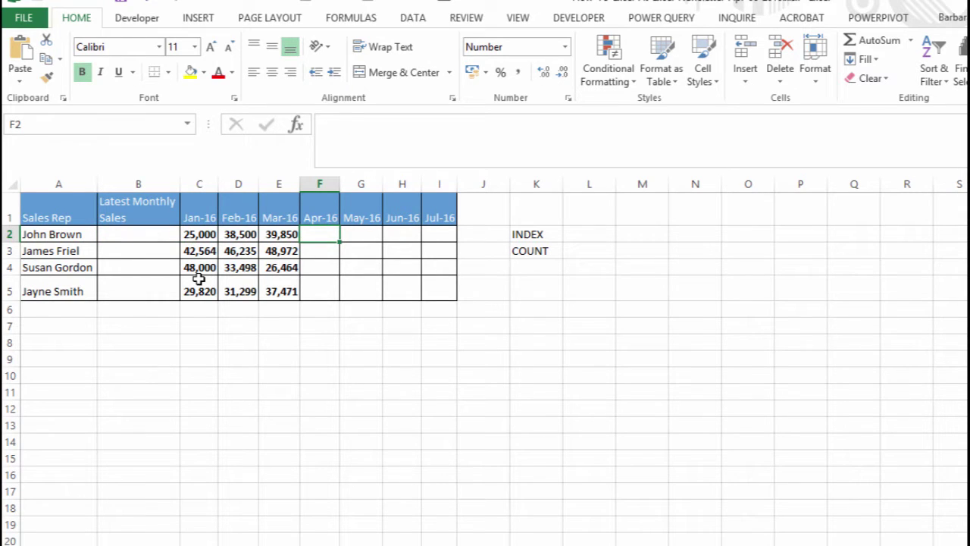
{"action": "key", "text": "Left"}
{"action": "key", "text": "Left"}
{"action": "key", "text": "Left"}
{"action": "key", "text": "Right"}
{"action": "key", "text": "Left"}
{"action": "key", "text": "Left"}
{"action": "key", "text": "Left"}
{"action": "key", "text": "Right"}
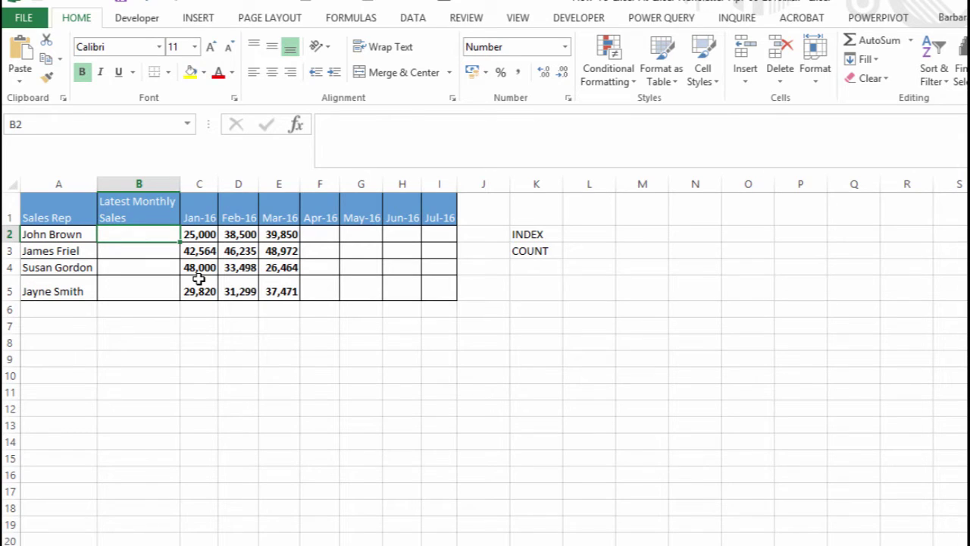
{"action": "key", "text": "Down"}
{"action": "key", "text": "Down"}
{"action": "key", "text": "Down"}
{"action": "key", "text": "Down"}
{"action": "key", "text": "Up"}
{"action": "key", "text": "Up"}
{"action": "key", "text": "Up"}
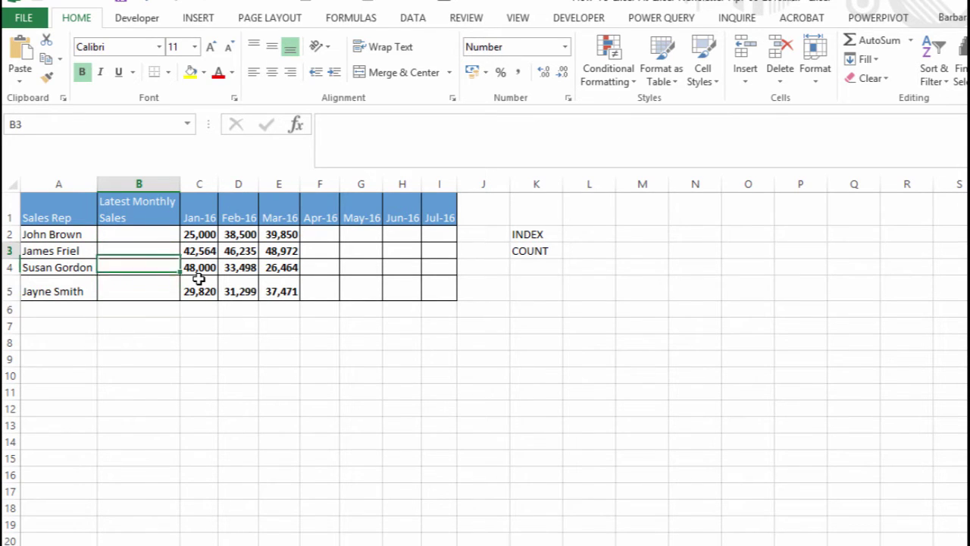
{"action": "key", "text": "Up"}
{"action": "key", "text": "Right"}
{"action": "key", "text": "Right"}
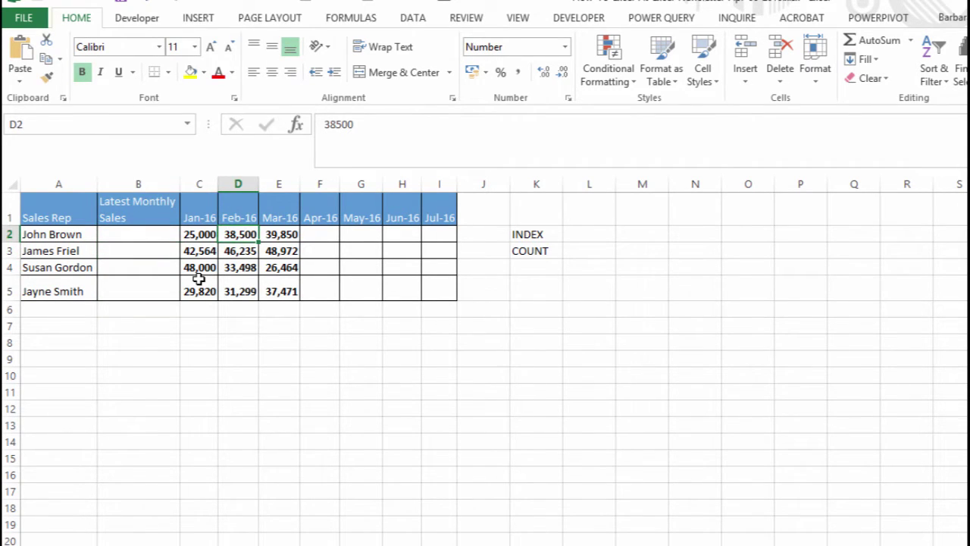
{"action": "key", "text": "Right"}
{"action": "key", "text": "Right"}
{"action": "key", "text": "Right"}
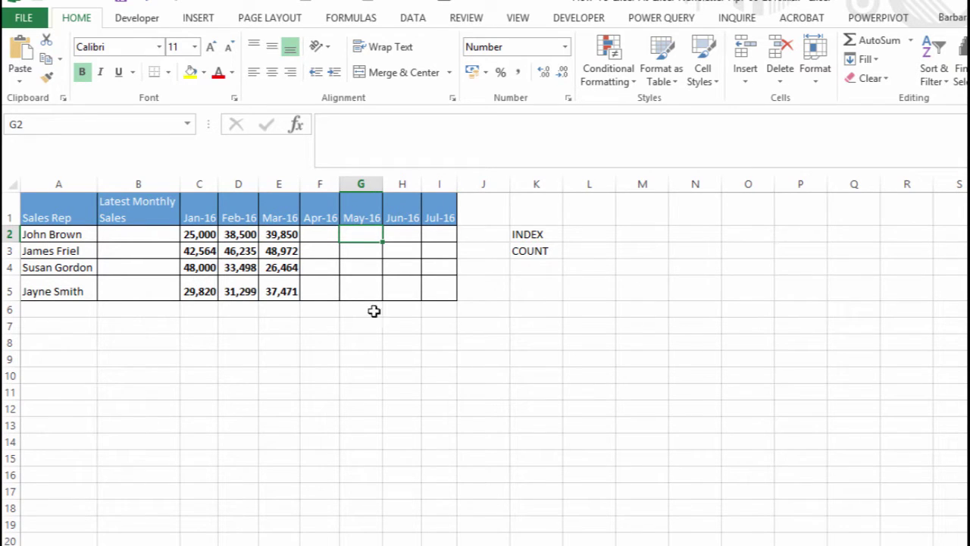
Review the INDEX and COUNT labels and preview a trial =INDEX entry, then discard it.
{"action": "left_click", "coordinate": [536, 237]}
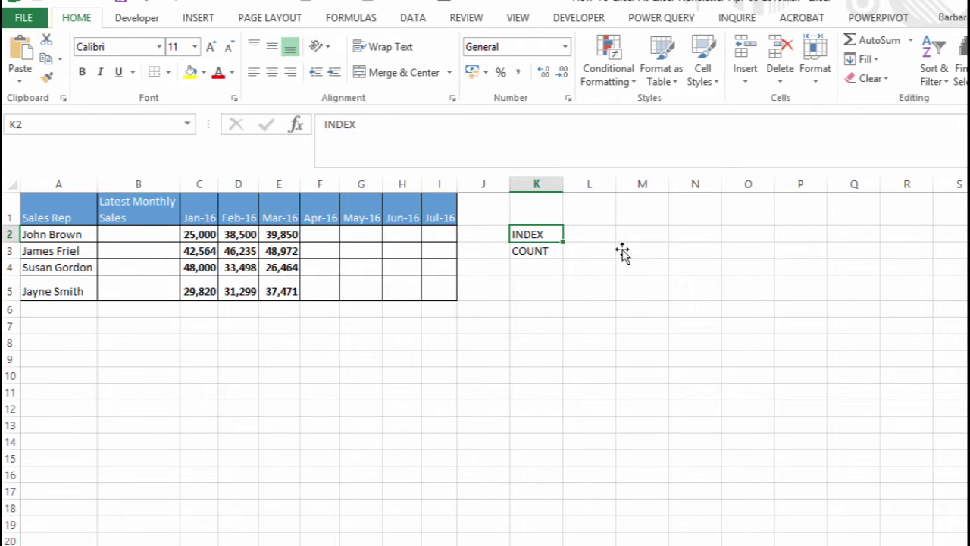
{"action": "left_click", "coordinate": [557, 253]}
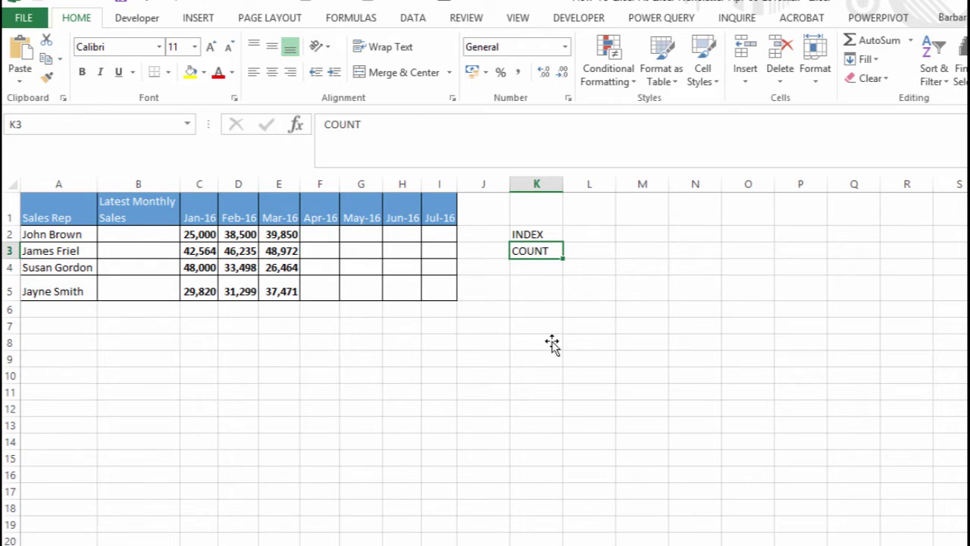
{"action": "left_click", "coordinate": [540, 231]}
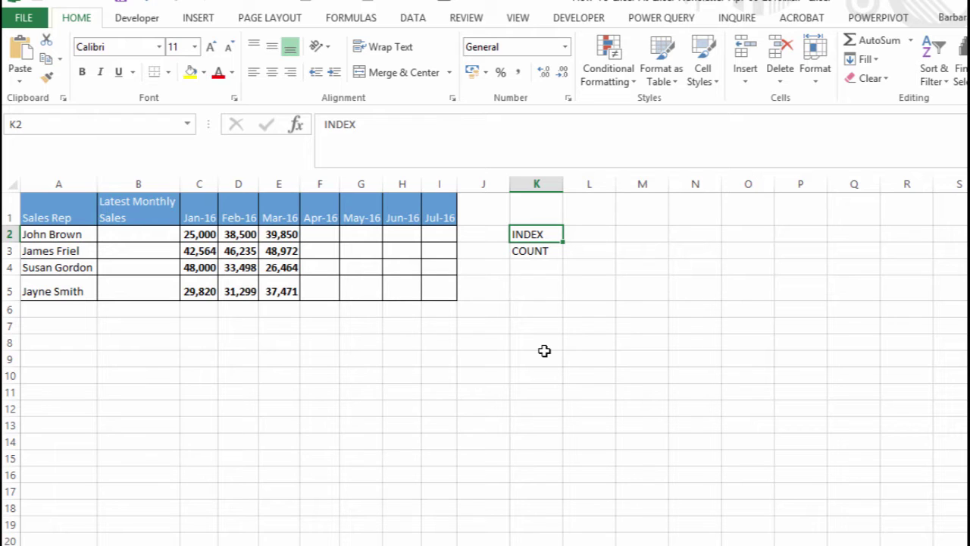
{"action": "left_click", "coordinate": [495, 341]}
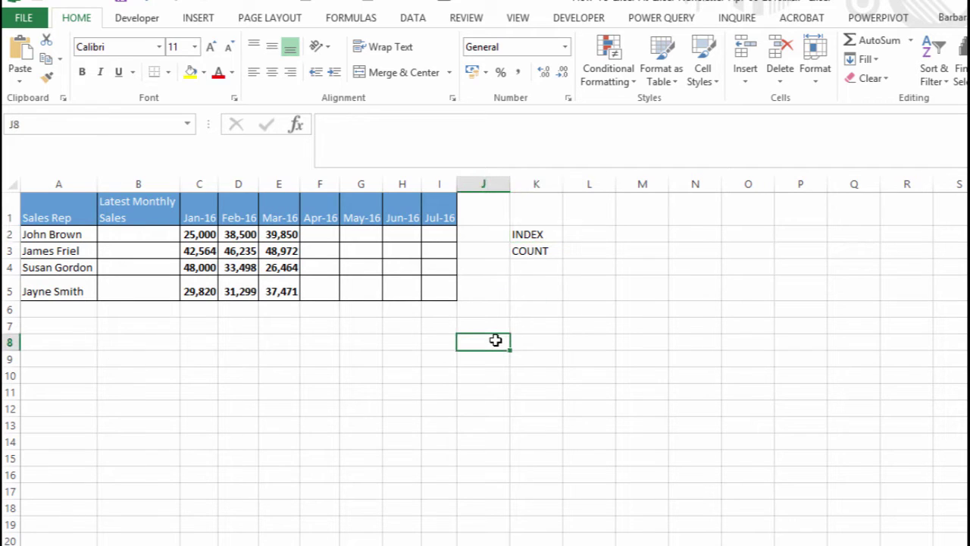
{"action": "type", "text": "=inde"}
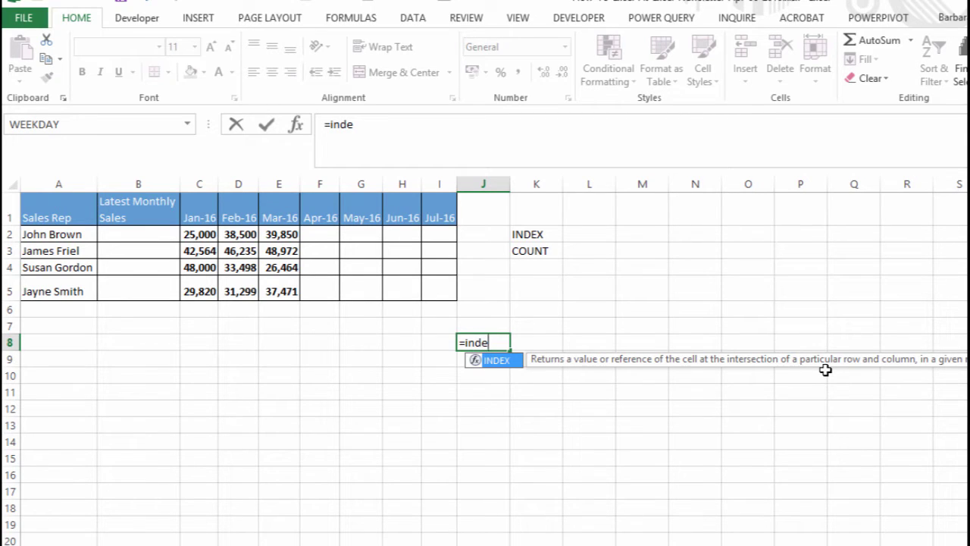
{"action": "key", "text": "BackSpace"}
{"action": "key", "text": "BackSpace"}
{"action": "key", "text": "BackSpace"}
{"action": "key", "text": "BackSpace"}
{"action": "key", "text": "Escape"}
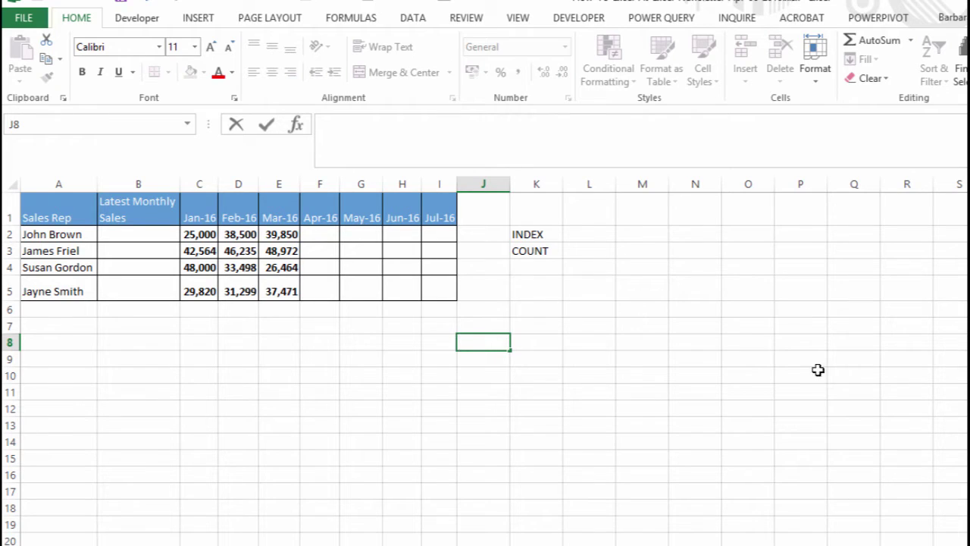
{"action": "left_click", "coordinate": [444, 342]}
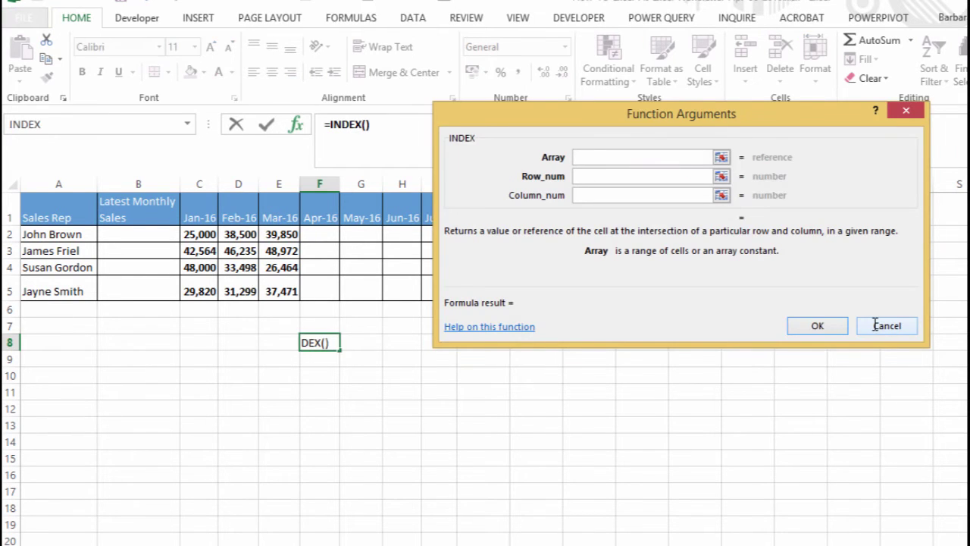
{"action": "left_click", "coordinate": [875, 325]}
{"action": "left_click", "coordinate": [408, 372]}
{"action": "left_click", "coordinate": [536, 235]}
{"action": "left_click", "coordinate": [530, 284]}
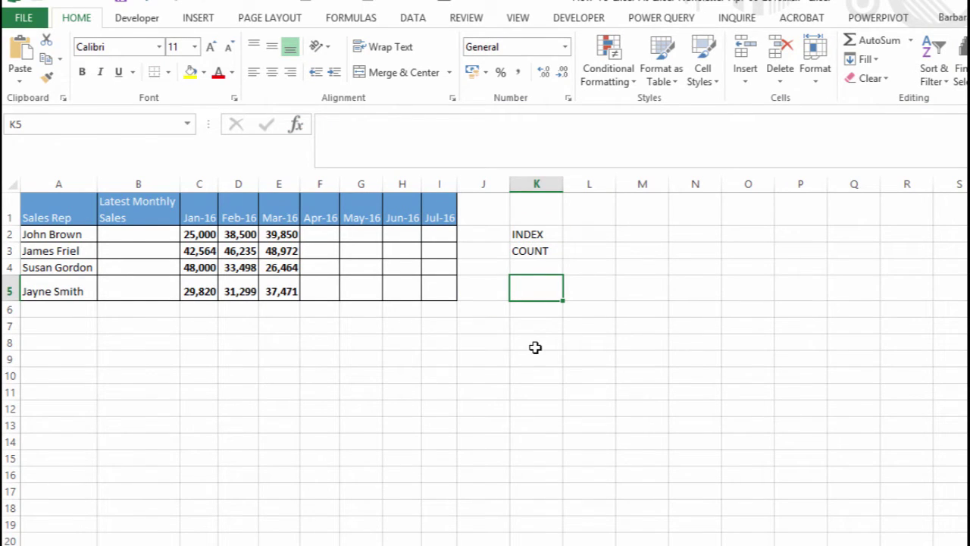
{"action": "left_click", "coordinate": [521, 340]}
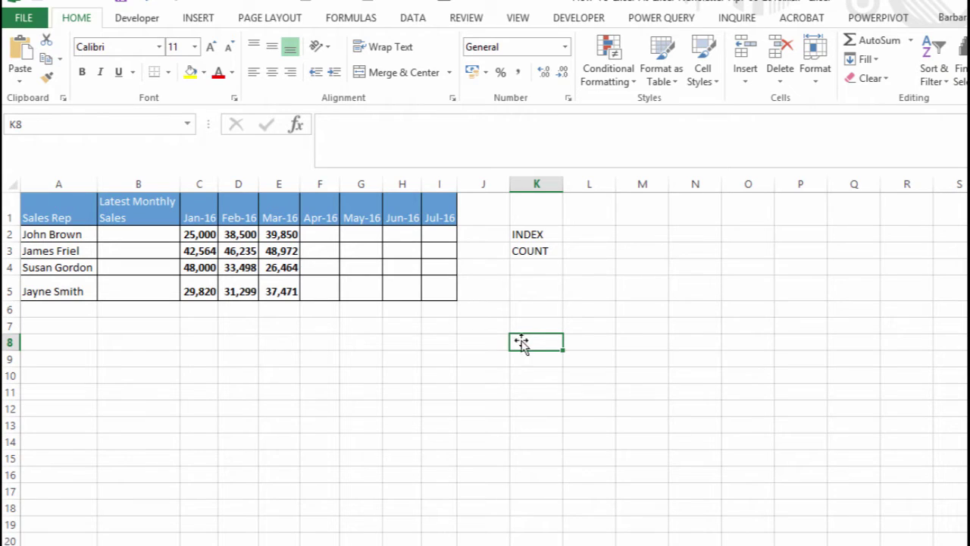
Enter =INDEX(C2:I2,1) in B2 for John Brown, returning 25,000.
{"action": "left_click", "coordinate": [148, 235]}
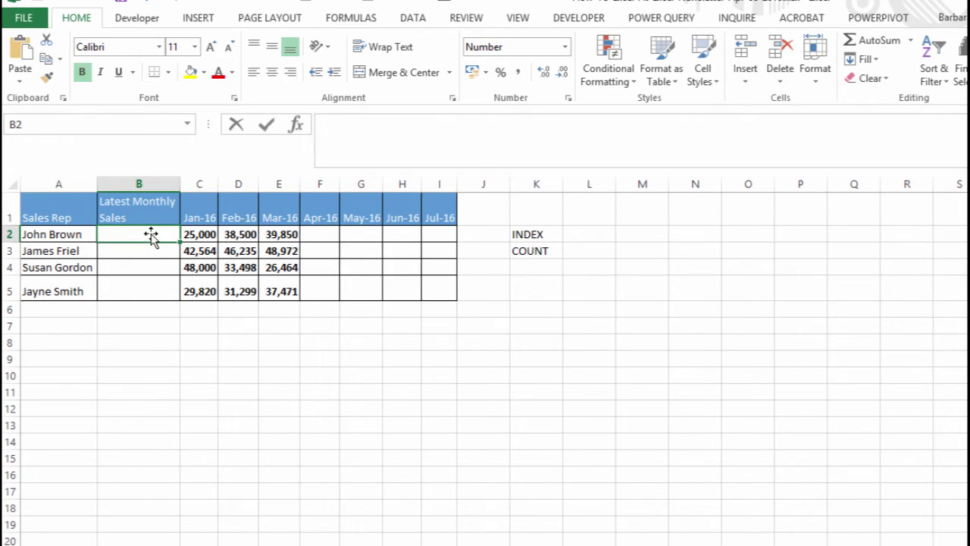
{"action": "type", "text": "=INDEX("}
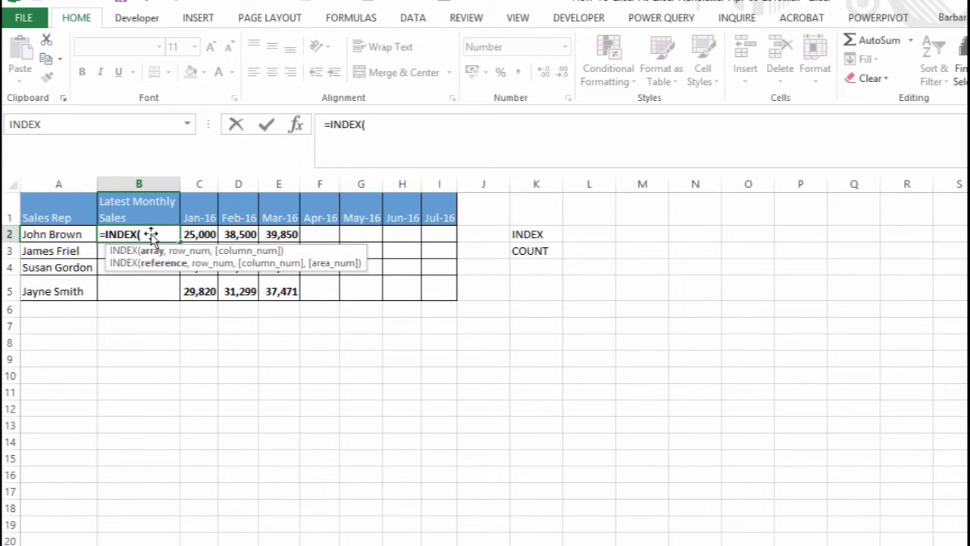
{"action": "left_click_drag", "start_coordinate": [204, 235], "coordinate": [427, 232]}
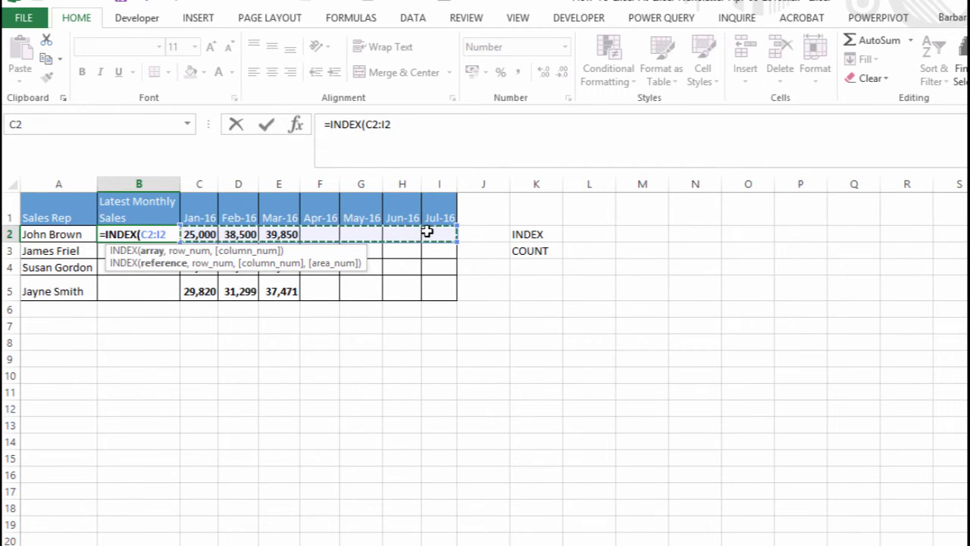
{"action": "left_click", "coordinate": [413, 122]}
{"action": "type", "text": ","}
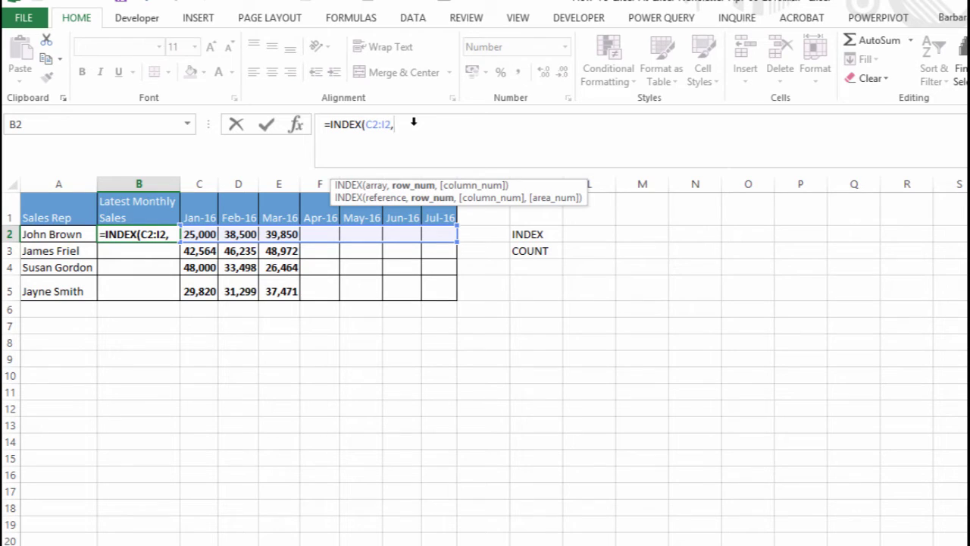
{"action": "type", "text": "1"}
{"action": "type", "text": ")"}
{"action": "key", "text": "Return"}
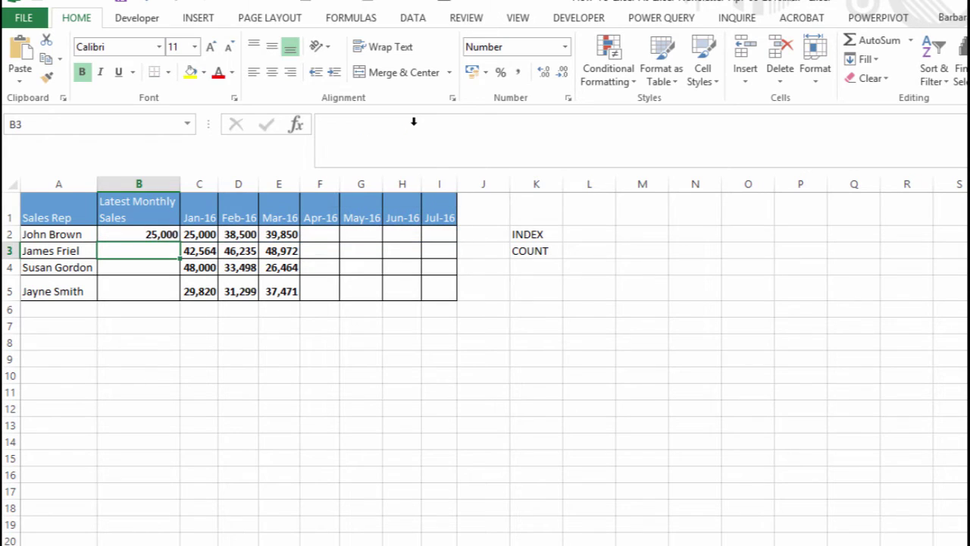
Reopen B2's INDEX formula in the formula bar and commit it unchanged.
{"action": "key", "text": "Up"}
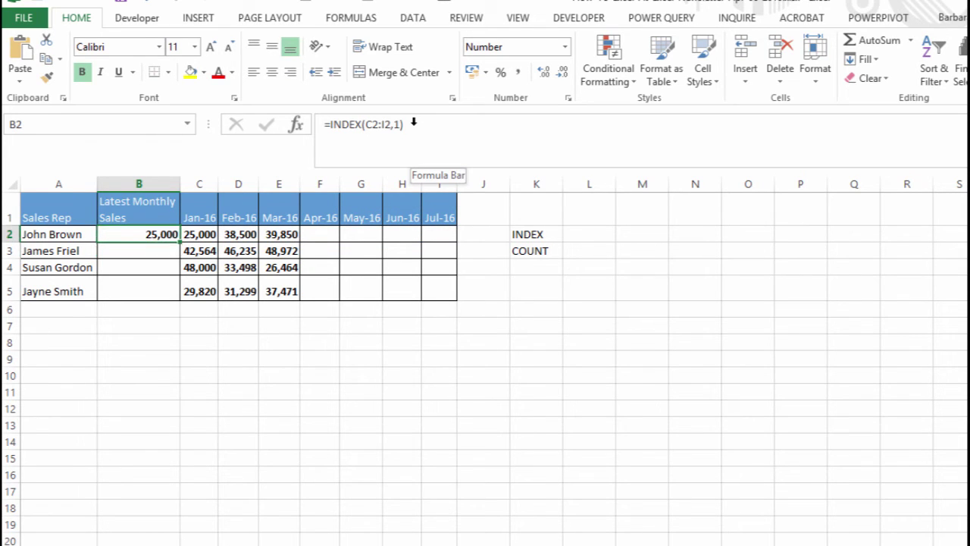
{"action": "left_click", "coordinate": [401, 125]}
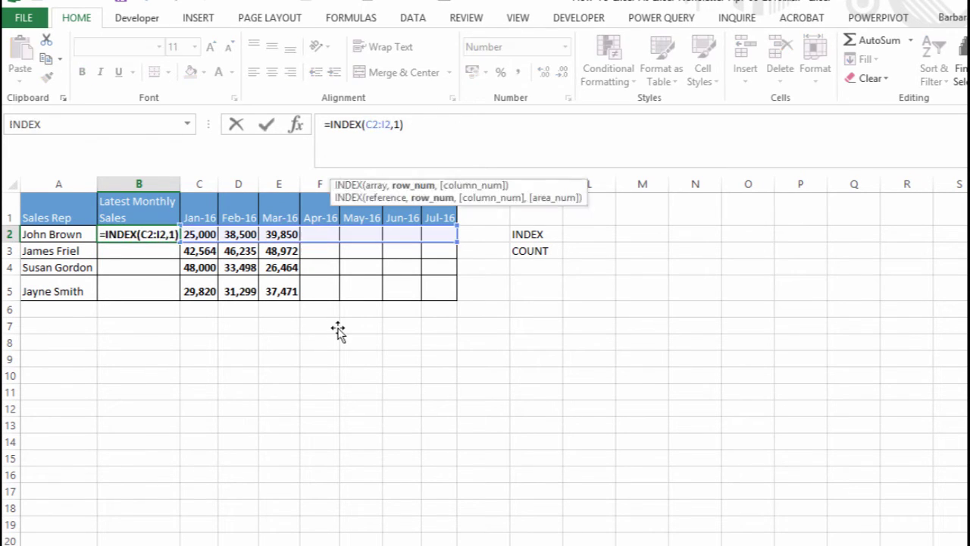
{"action": "key", "text": "Return"}
{"action": "key", "text": "Up"}
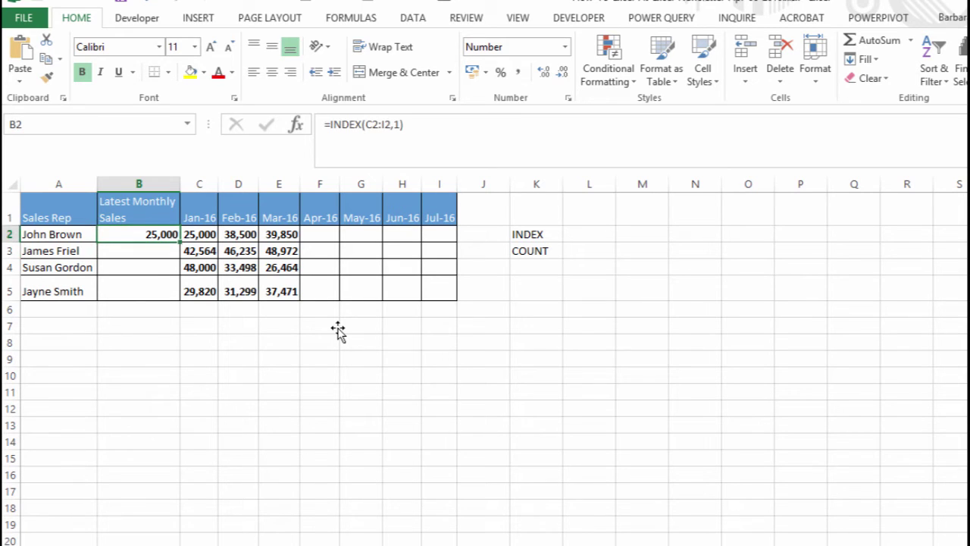
Compare B2's 25,000 result with the January to March figures in C2:E2.
{"action": "key", "text": "Right"}
{"action": "key", "text": "Left"}
{"action": "key", "text": "Right"}
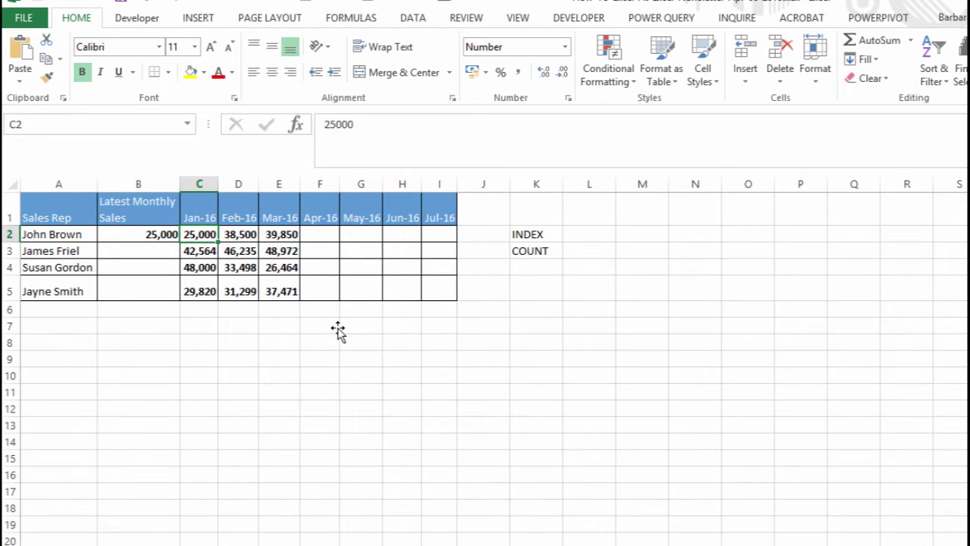
{"action": "key", "text": "Left"}
{"action": "key", "text": "Right"}
{"action": "key", "text": "Right"}
{"action": "key", "text": "Right"}
{"action": "key", "text": "Left"}
{"action": "key", "text": "Left"}
{"action": "key", "text": "Right"}
{"action": "key", "text": "Right"}
{"action": "key", "text": "Down"}
{"action": "key", "text": "Down"}
{"action": "key", "text": "Down"}
{"action": "key", "text": "Up"}
{"action": "key", "text": "Up"}
{"action": "key", "text": "Up"}
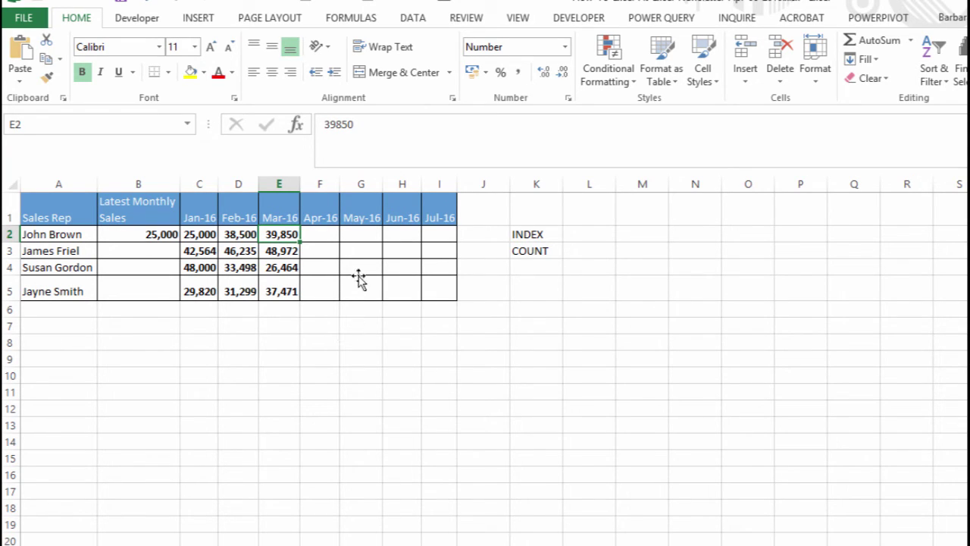
Preview the COUNT function with a trial entry in G8, then delete it.
{"action": "left_click", "coordinate": [378, 341]}
{"action": "type", "text": "="}
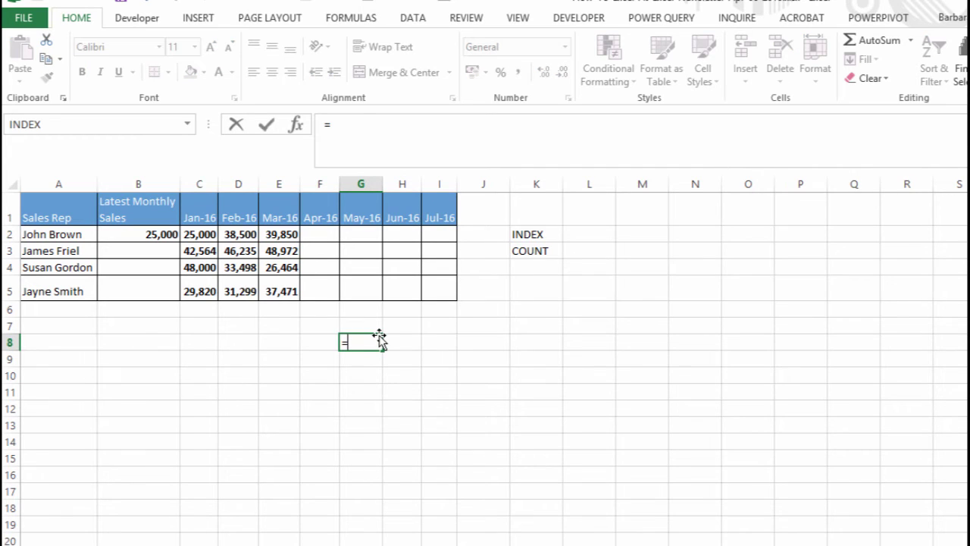
{"action": "type", "text": "COUNT"}
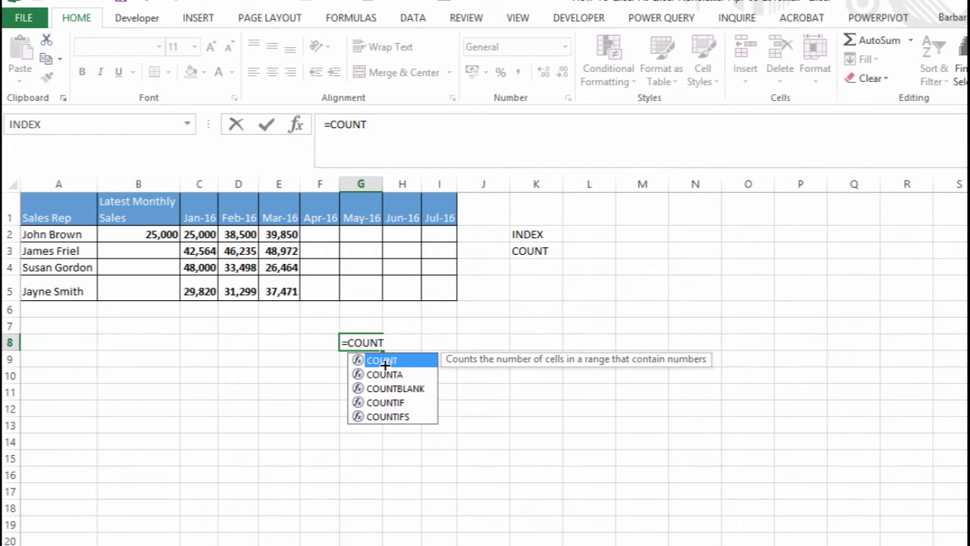
{"action": "double_click", "coordinate": [384, 361]}
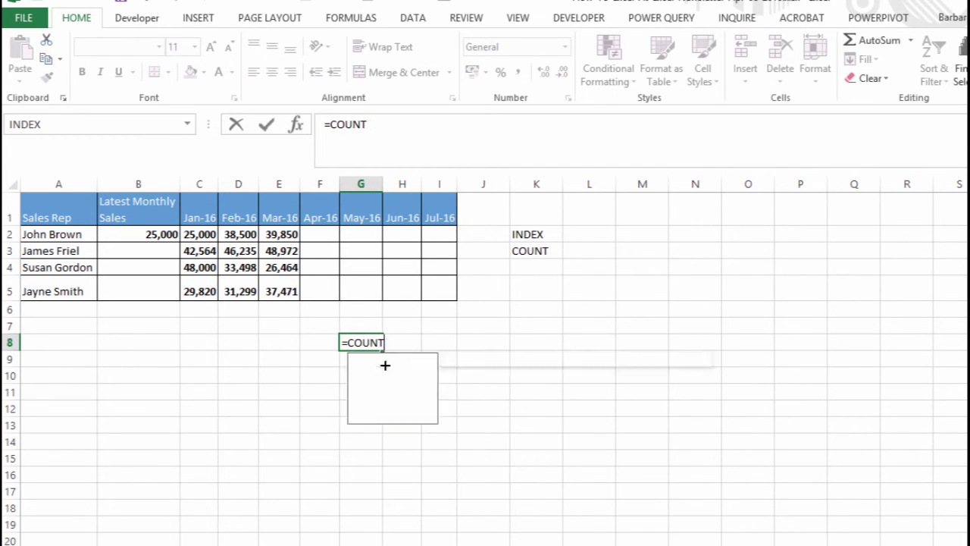
{"action": "key", "text": "BackSpace"}
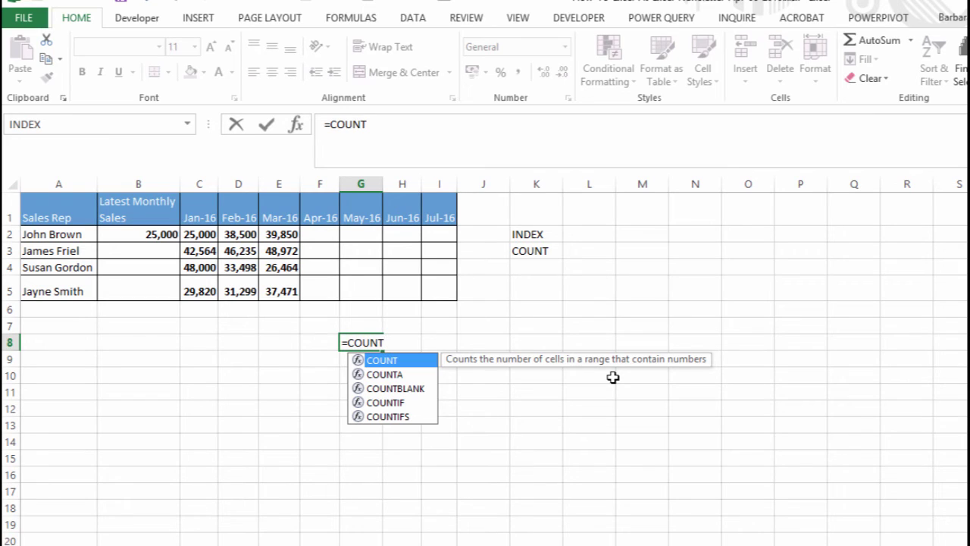
{"action": "key", "text": "BackSpace"}
Edit B2's formula in the formula bar, removing the closing bracket to leave =INDEX(C2:I2,1.
{"action": "key", "text": "BackSpace"}
{"action": "key", "text": "BackSpace"}
{"action": "key", "text": "BackSpace"}
{"action": "key", "text": "BackSpace"}
{"action": "key", "text": "BackSpace"}
{"action": "key", "text": "Return"}
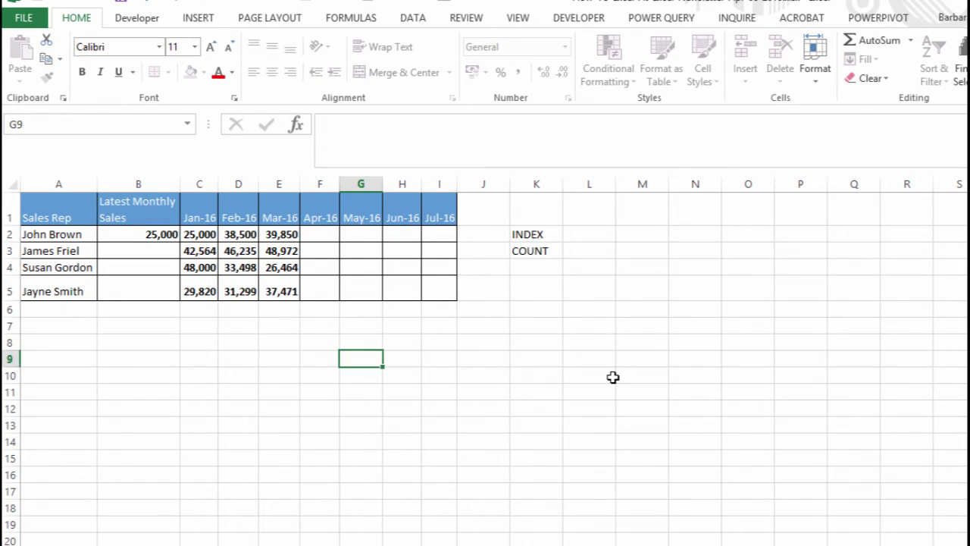
{"action": "left_click", "coordinate": [158, 232]}
{"action": "left_click", "coordinate": [428, 121]}
{"action": "key", "text": "BackSpace"}
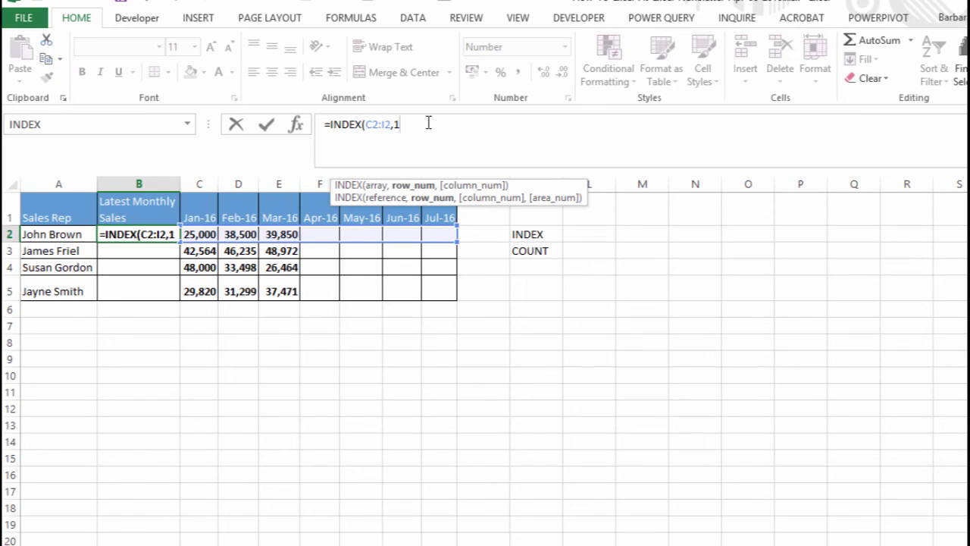
Complete B2's formula as =INDEX(C2:I2,1,COUNT(C2:I2)), now returning 39,850.
{"action": "key", "text": "Left"}
{"action": "key", "text": "Left"}
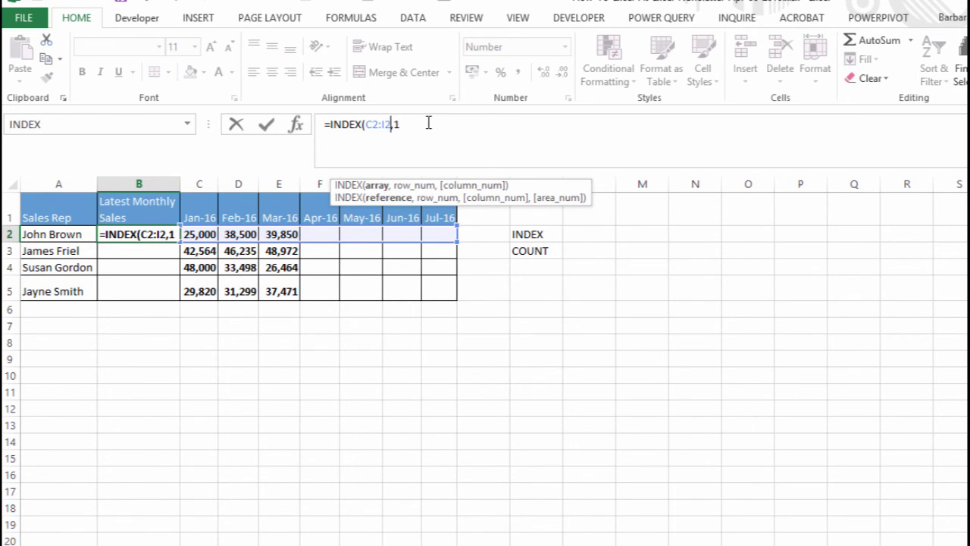
{"action": "key", "text": "Right"}
{"action": "key", "text": "Right"}
{"action": "type", "text": ",COUNT(C2:"}
{"action": "key", "text": "BackSpace"}
{"action": "key", "text": "BackSpace"}
{"action": "key", "text": "BackSpace"}
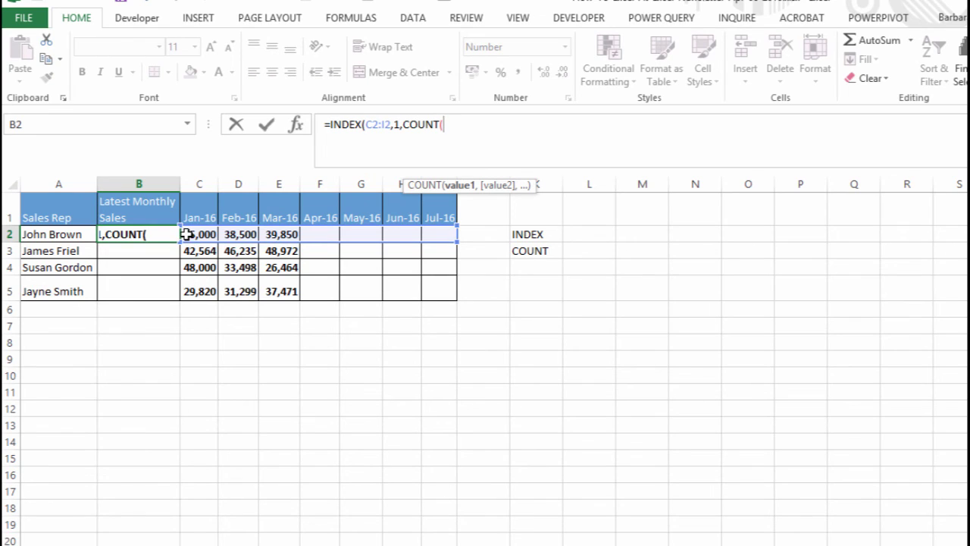
{"action": "left_click_drag", "start_coordinate": [186, 234], "coordinate": [431, 230]}
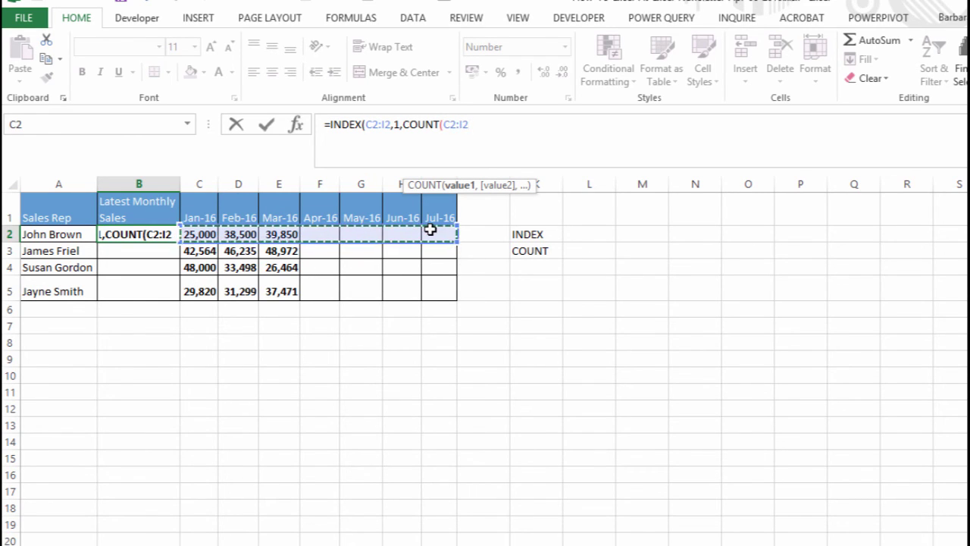
{"action": "type", "text": "))"}
{"action": "key", "text": "Return"}
Check the March figure in E2, then select the COUNT(C2:I2) part of B2's formula.
{"action": "key", "text": "Up"}
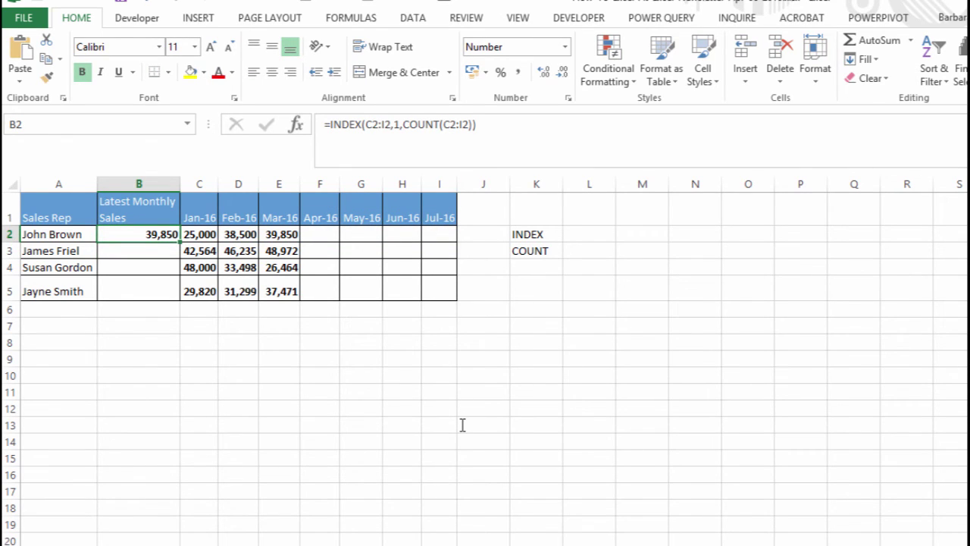
{"action": "key", "text": "Right"}
{"action": "key", "text": "Right"}
{"action": "key", "text": "Right"}
{"action": "key", "text": "Right"}
{"action": "key", "text": "Left"}
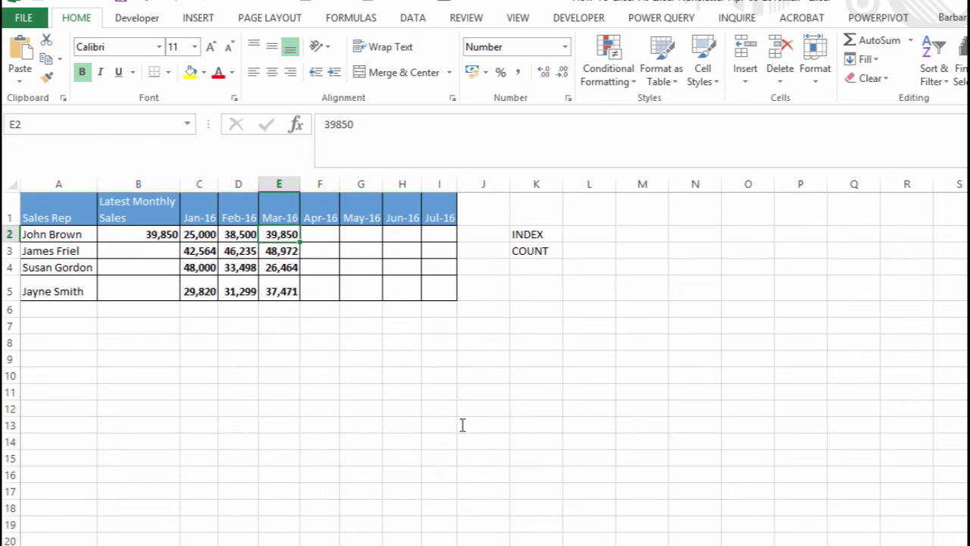
{"action": "key", "text": "Left"}
{"action": "key", "text": "Left"}
{"action": "key", "text": "Left"}
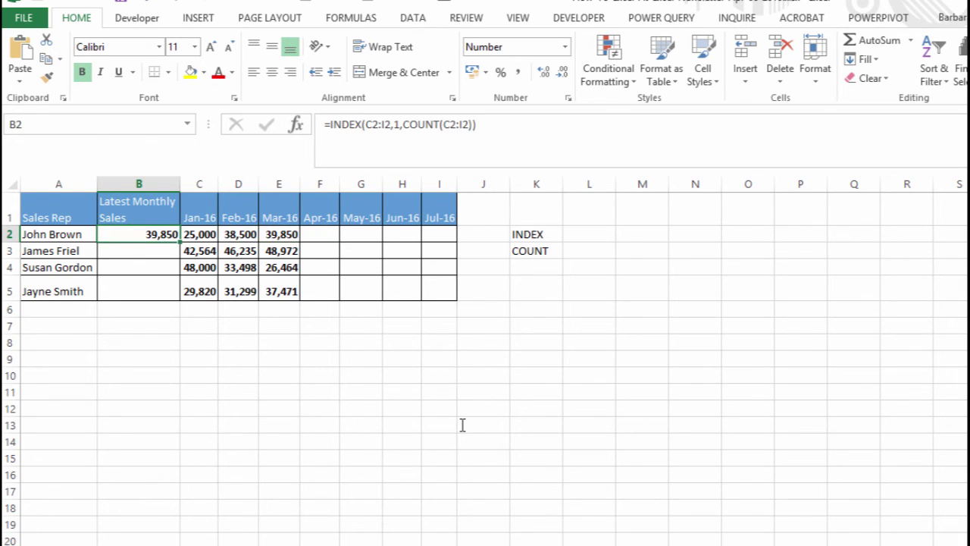
{"action": "key", "text": "F2"}
{"action": "left_click", "coordinate": [403, 124]}
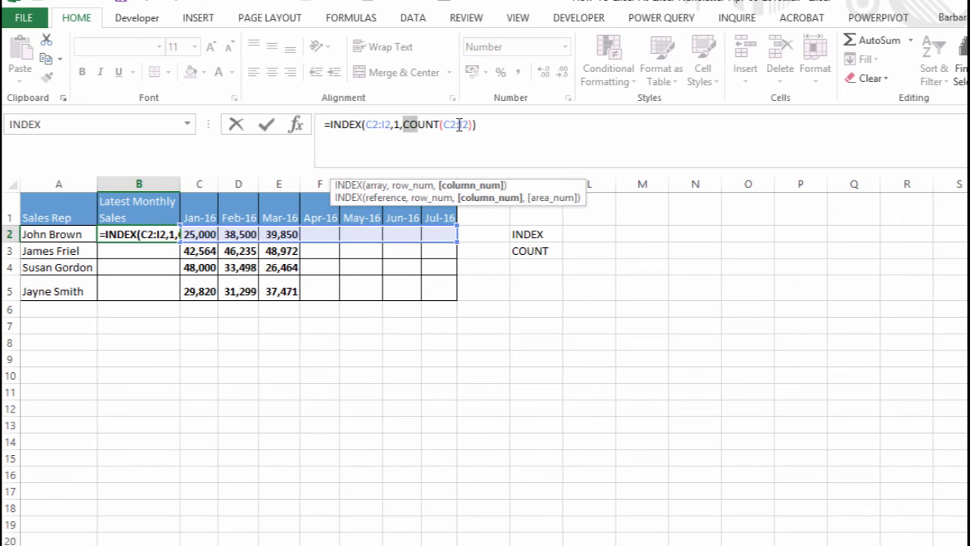
{"action": "left_click_drag", "start_coordinate": [403, 125], "coordinate": [493, 125]}
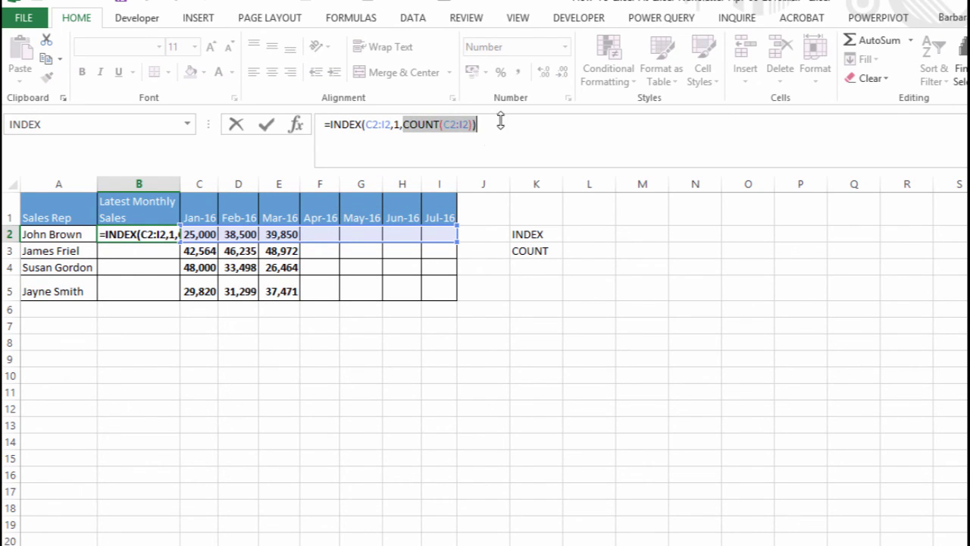
{"action": "left_click", "coordinate": [500, 121]}
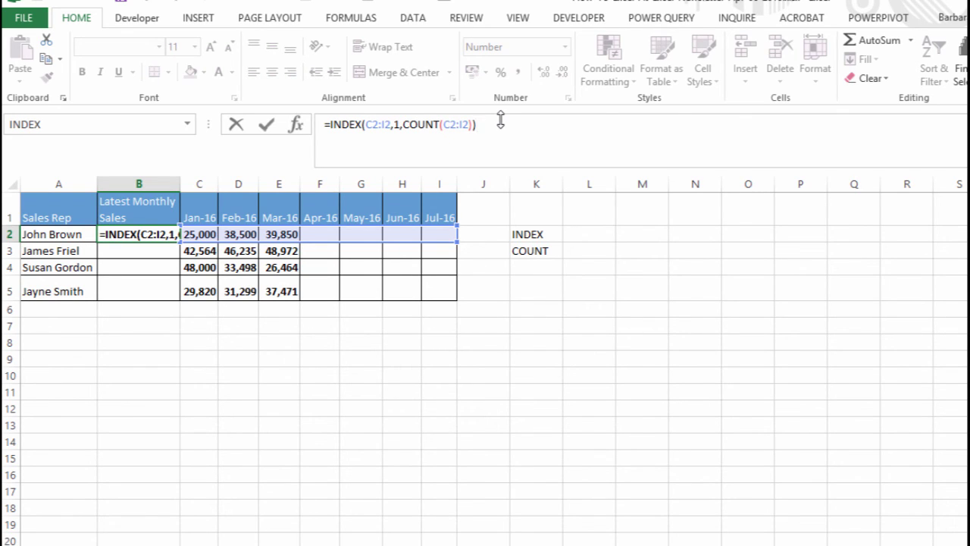
Fill B2's INDEX/COUNT formula down to B5 and check the copies.
{"action": "key", "text": "Return"}
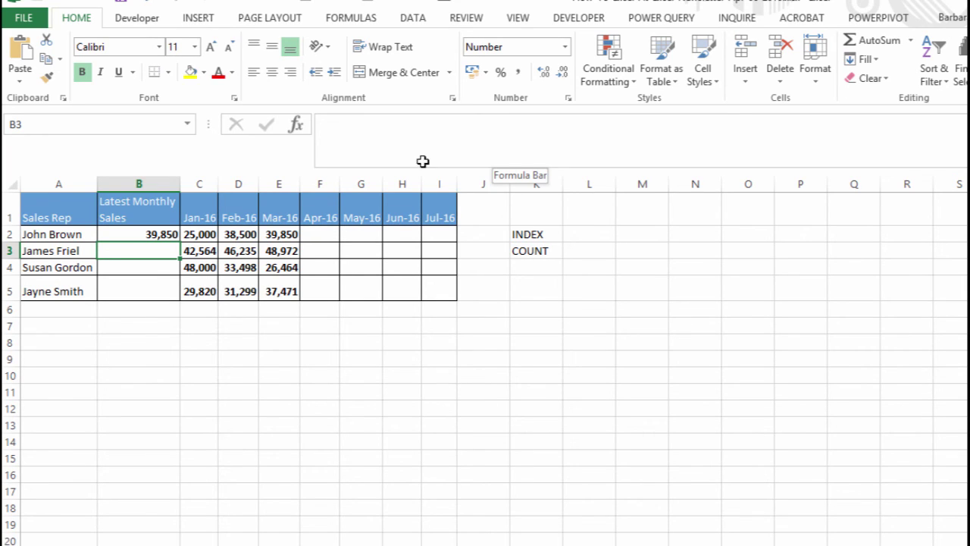
{"action": "left_click", "coordinate": [172, 235]}
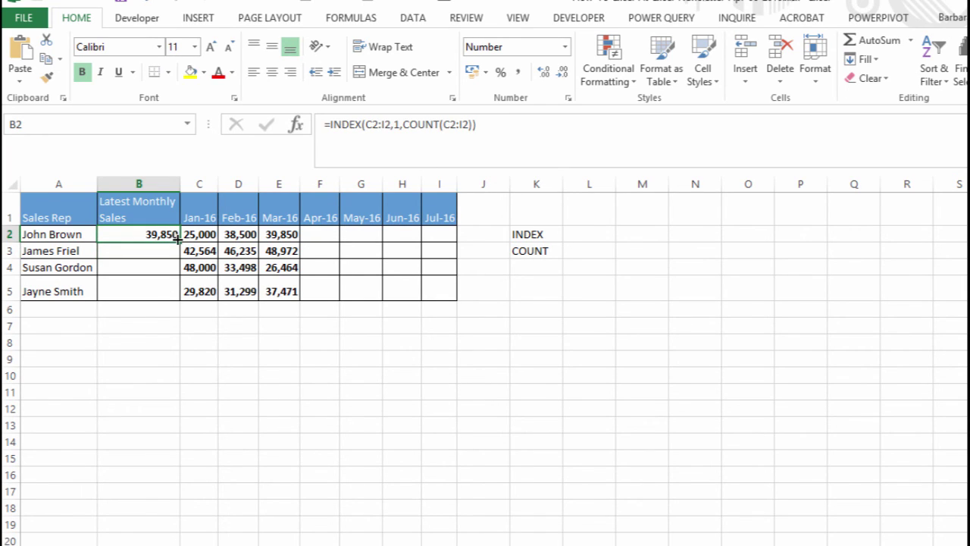
{"action": "double_click", "coordinate": [178, 242]}
{"action": "left_click", "coordinate": [162, 344]}
{"action": "left_click", "coordinate": [162, 295]}
{"action": "left_click", "coordinate": [162, 236]}
Enter April figures 40,000, 45,000, 47,000 in F2:F4 and May's 41,000 in G2.
{"action": "left_click", "coordinate": [319, 234]}
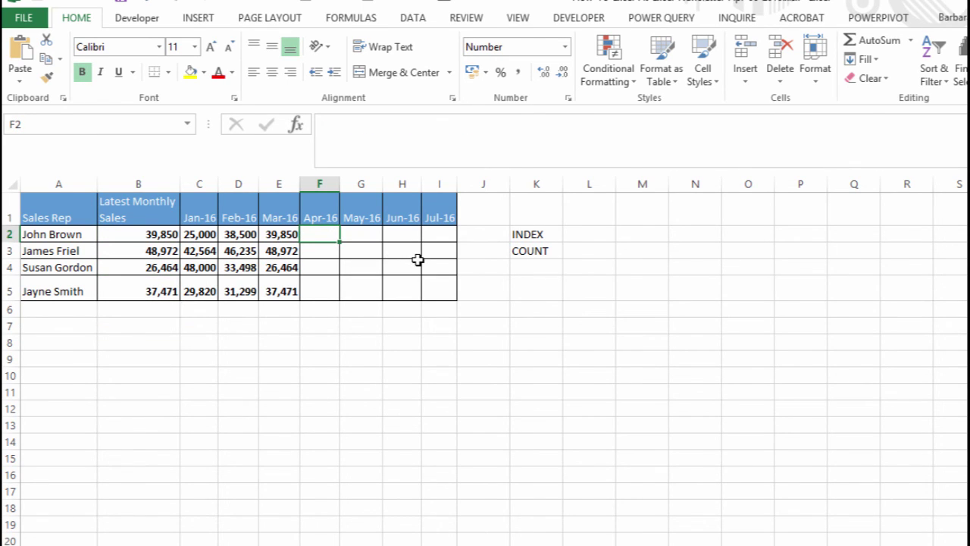
{"action": "type", "text": "40000"}
{"action": "key", "text": "Return"}
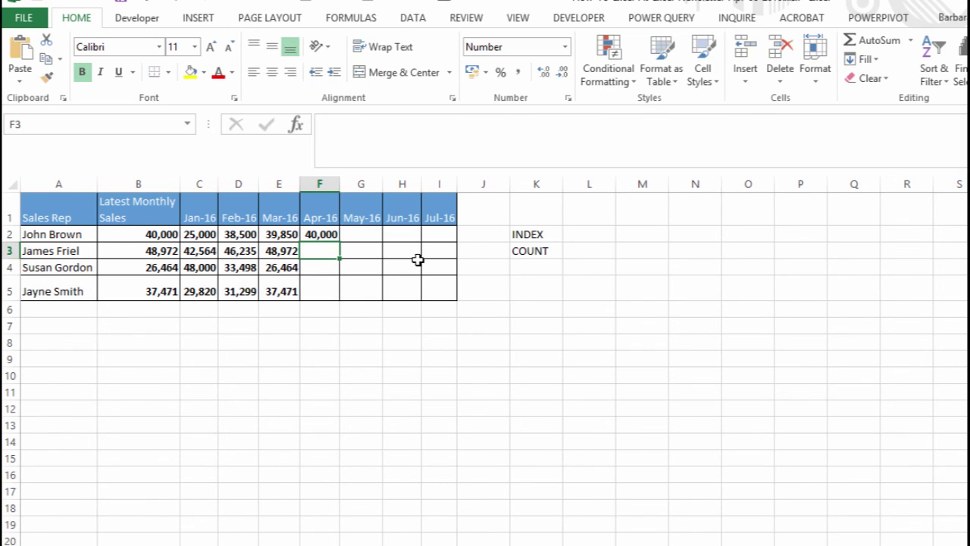
{"action": "type", "text": "45,00"}
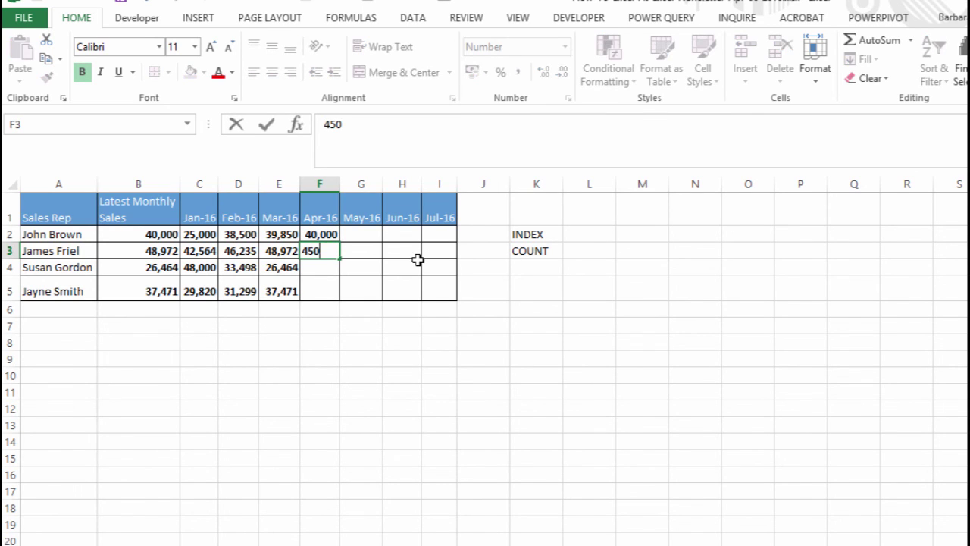
{"action": "type", "text": "0"}
{"action": "key", "text": "Return"}
{"action": "type", "text": "47,000"}
{"action": "key", "text": "Return"}
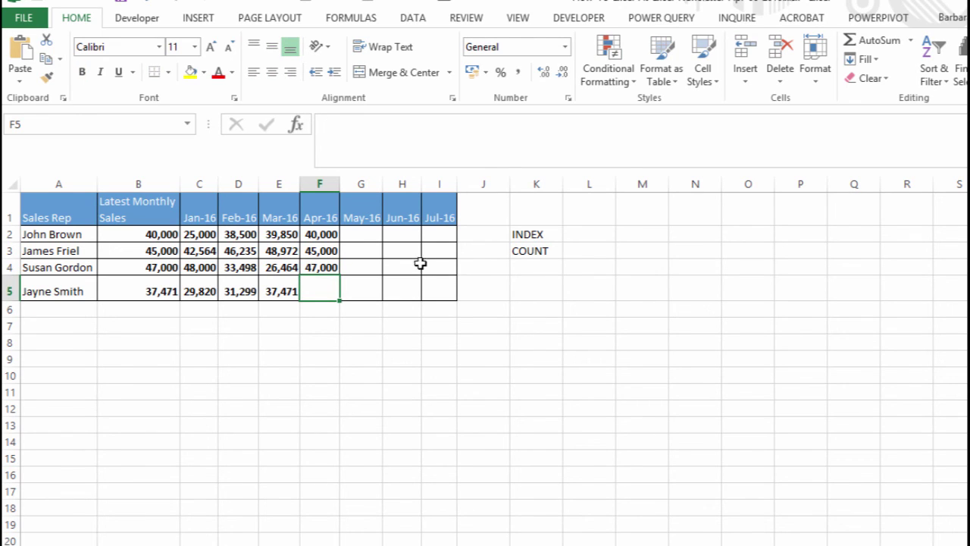
{"action": "left_click", "coordinate": [356, 231]}
{"action": "type", "text": "41,0"}
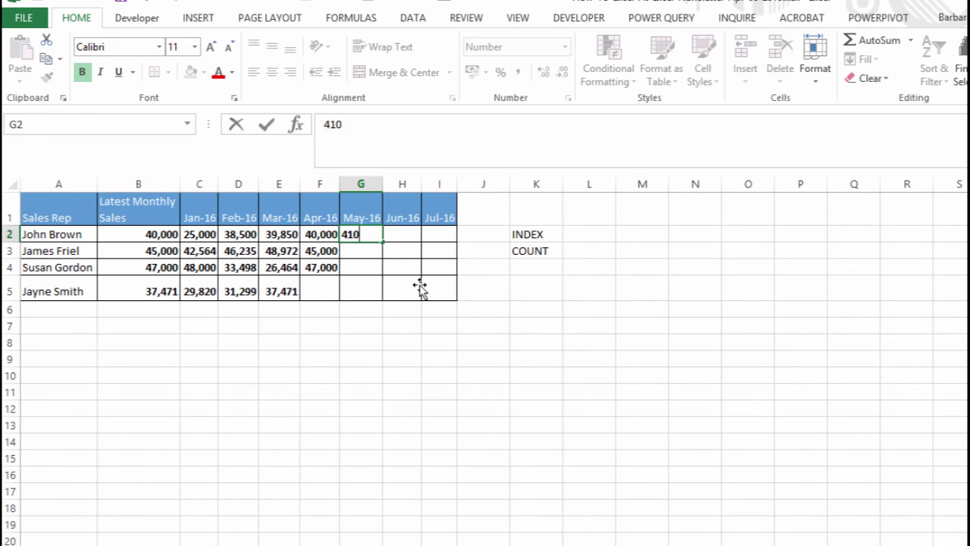
{"action": "type", "text": "00"}
{"action": "key", "text": "Return"}
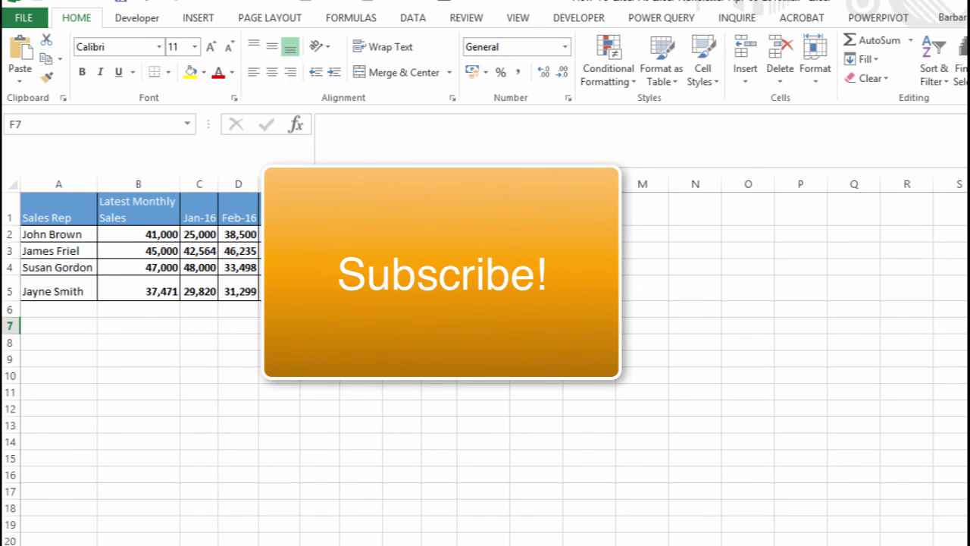